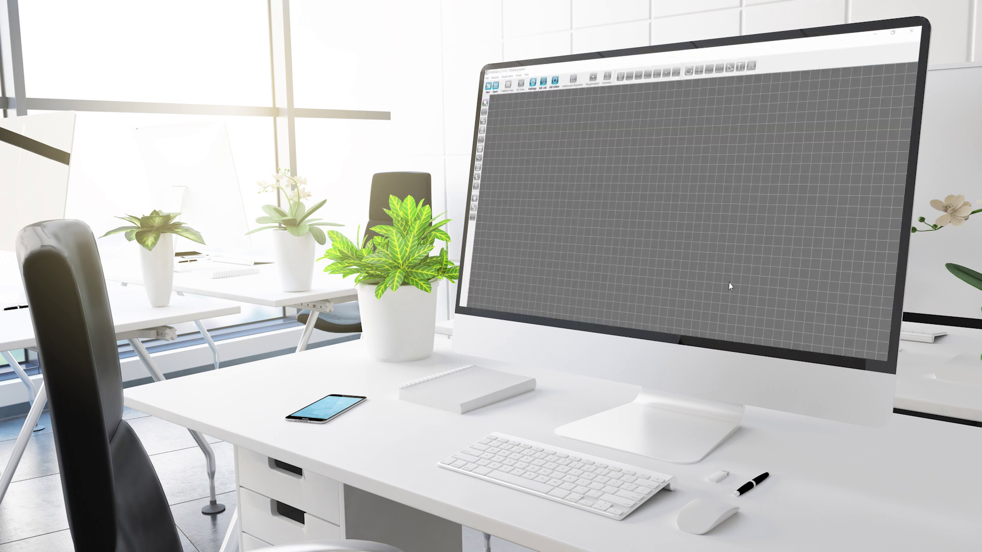
# Open Villa.pcp, switch the views to tabs, and add a 3D view of the scan positions
pyautogui.click(495, 87)
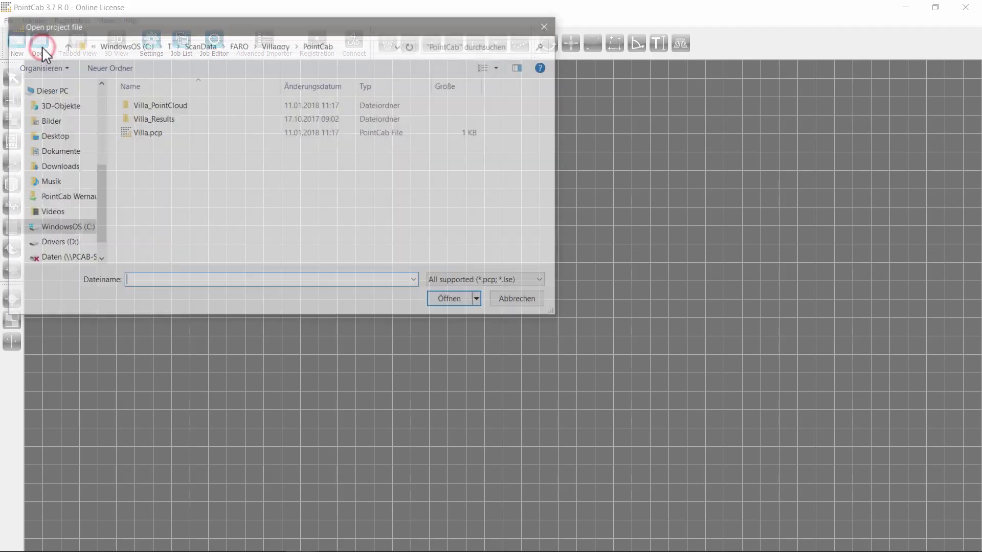
pyautogui.click(153, 133)
pyautogui.doubleClick(153, 132)
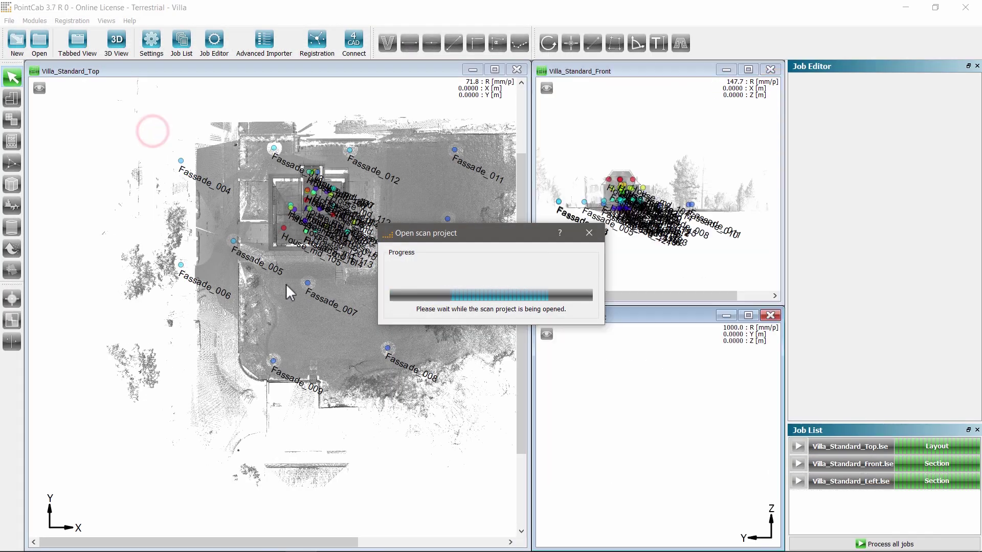
pyautogui.click(77, 44)
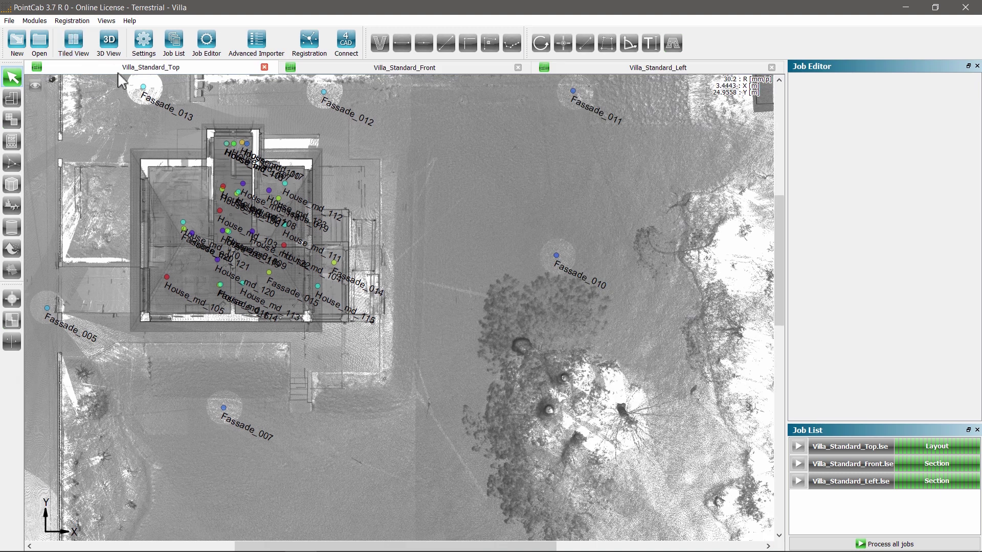
pyautogui.click(111, 46)
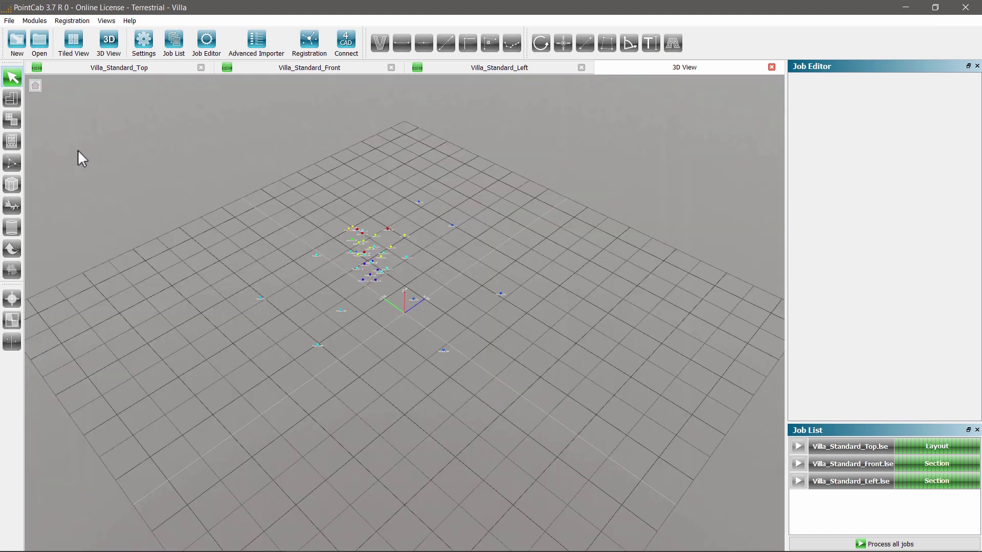
# Inspect the Fassade and House scan groups, then tick Fassade to load its 17 scans
pyautogui.click(36, 87)
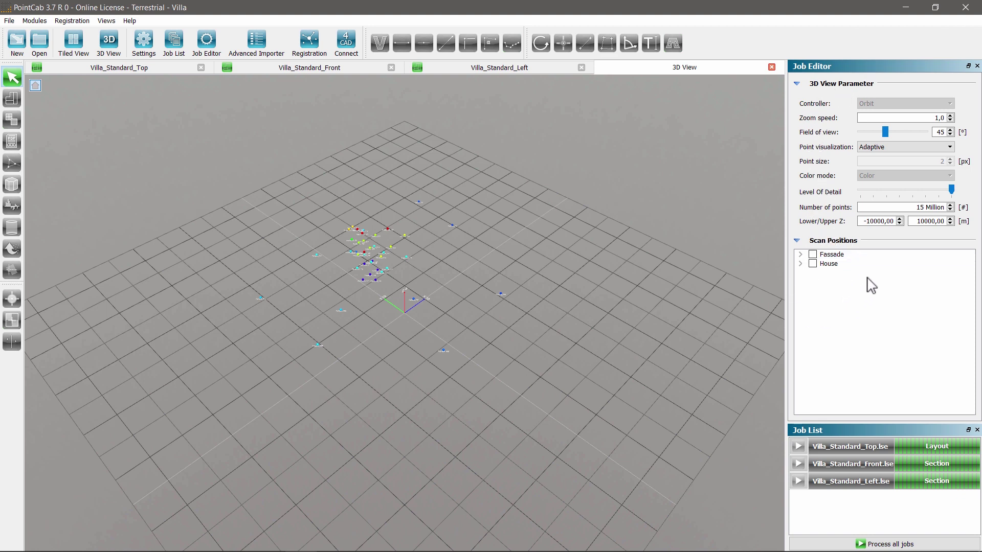
pyautogui.click(801, 254)
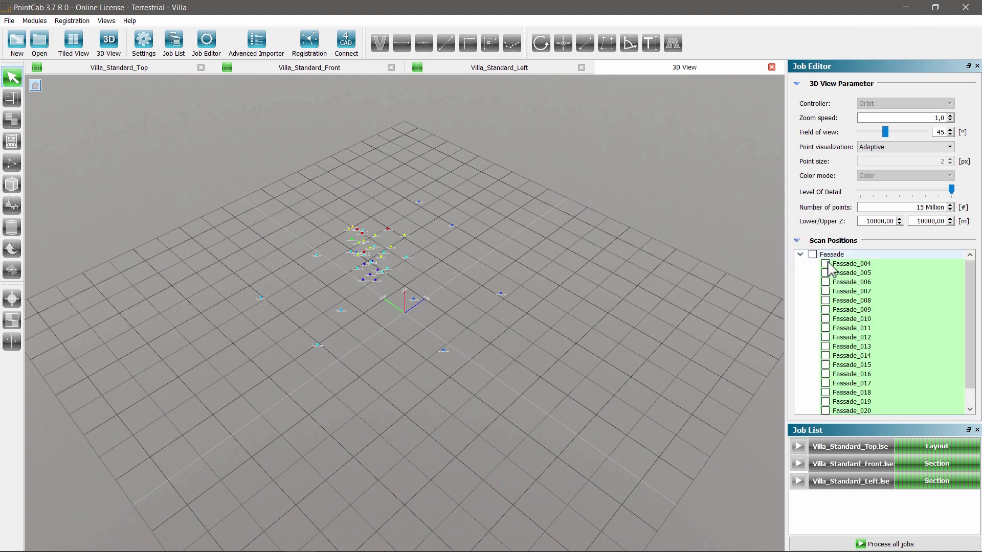
pyautogui.scroll(-1, 864, 283)
pyautogui.scroll(1, 864, 283)
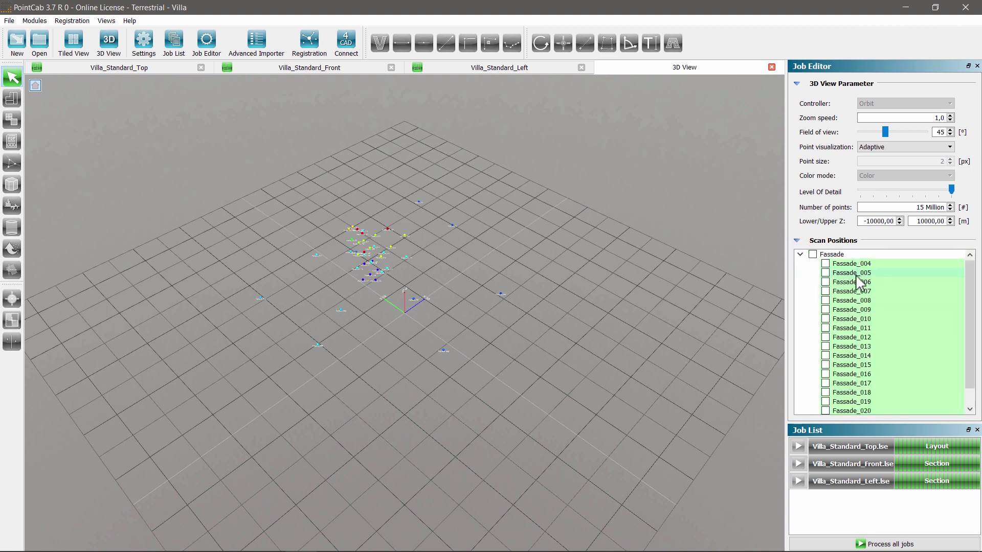
pyautogui.click(801, 254)
pyautogui.click(801, 263)
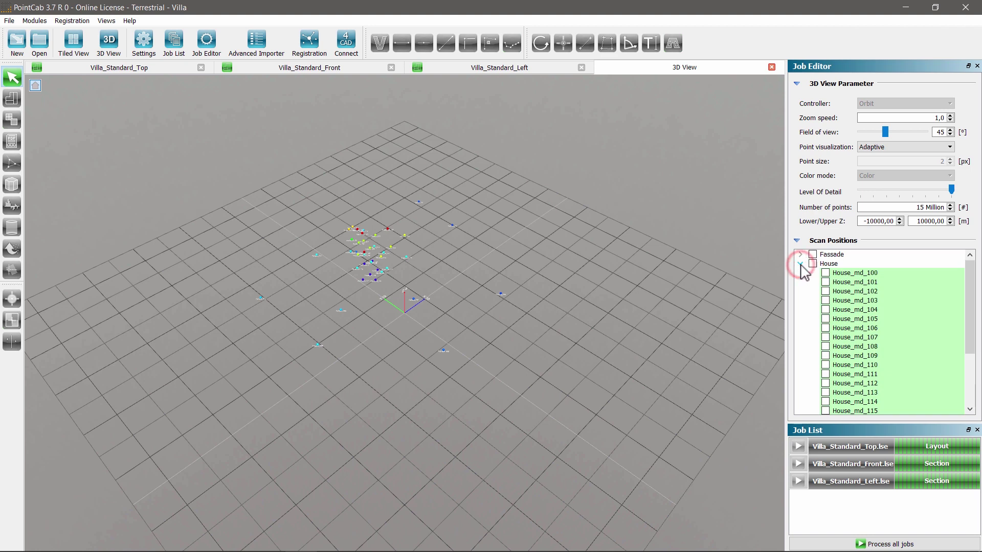
pyautogui.click(801, 264)
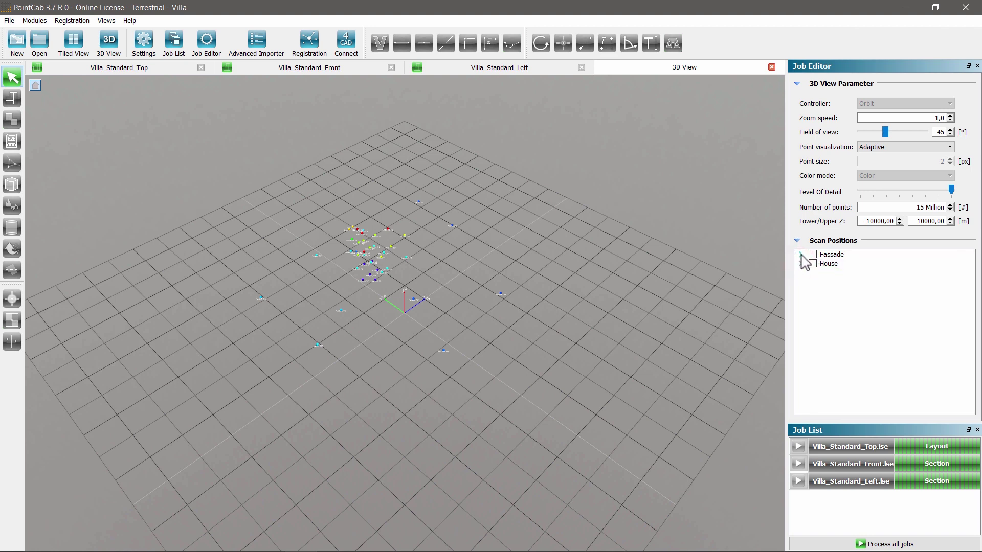
pyautogui.click(801, 254)
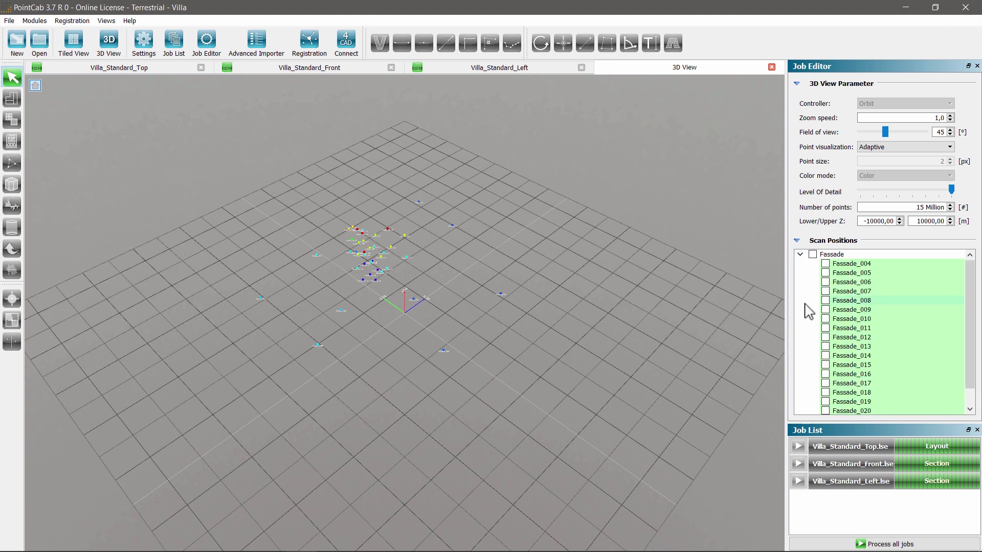
pyautogui.click(814, 255)
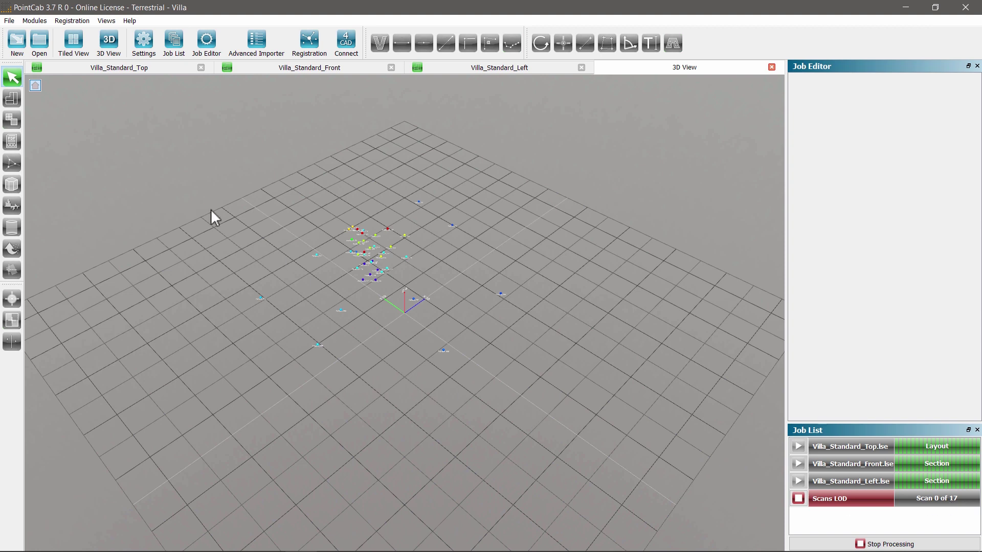
# Collapse Fassade and tick House so all 41 scans load into the 3D view
pyautogui.click(35, 86)
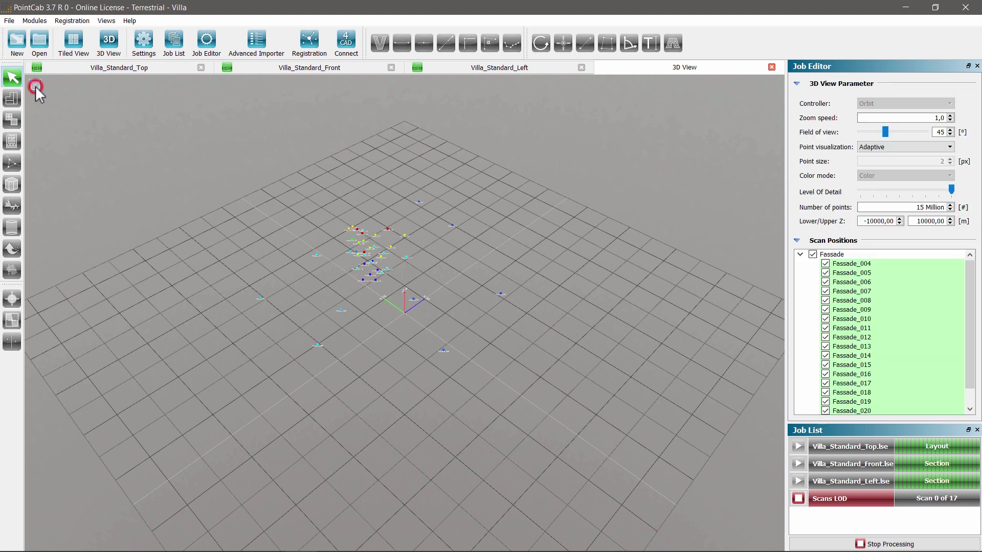
pyautogui.click(801, 254)
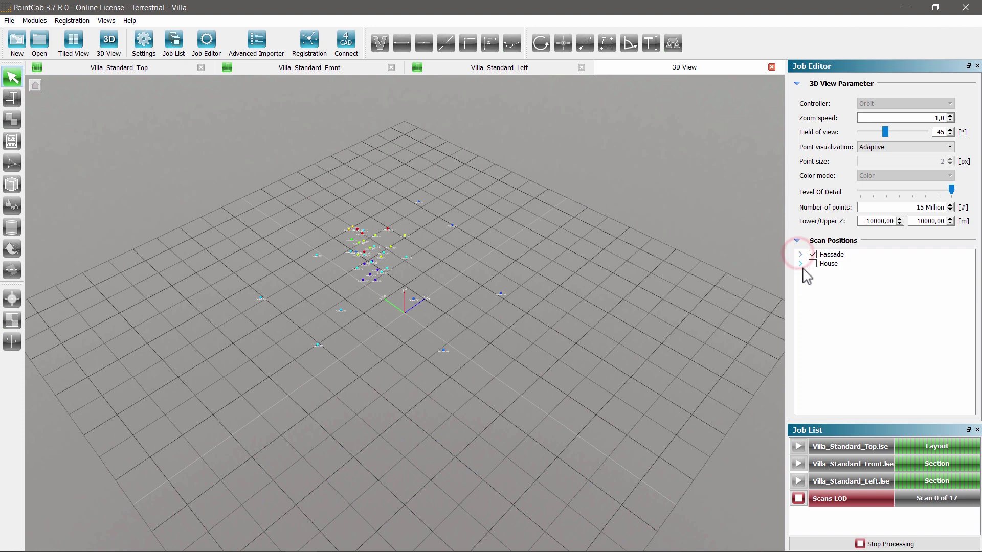
pyautogui.click(813, 264)
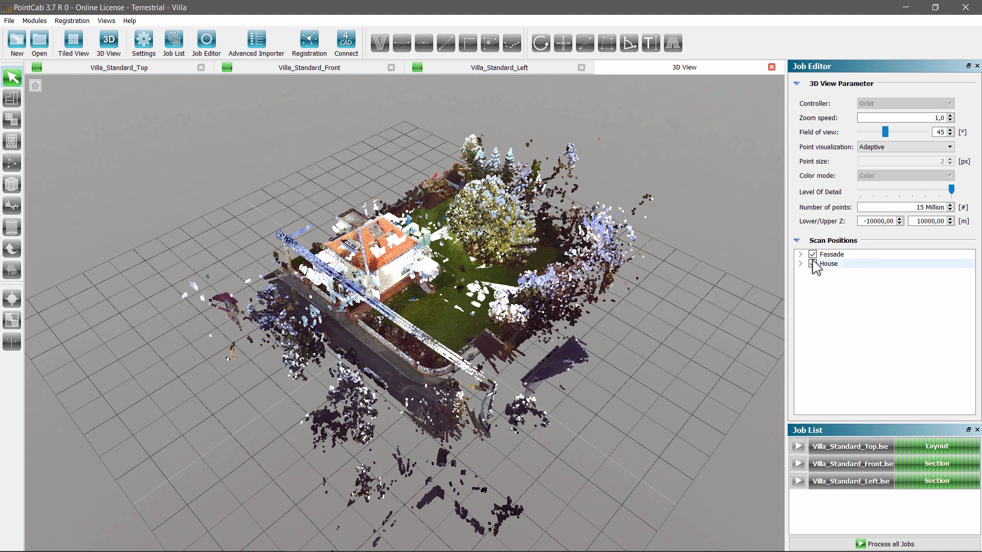
pyautogui.click(813, 263)
pyautogui.click(812, 264)
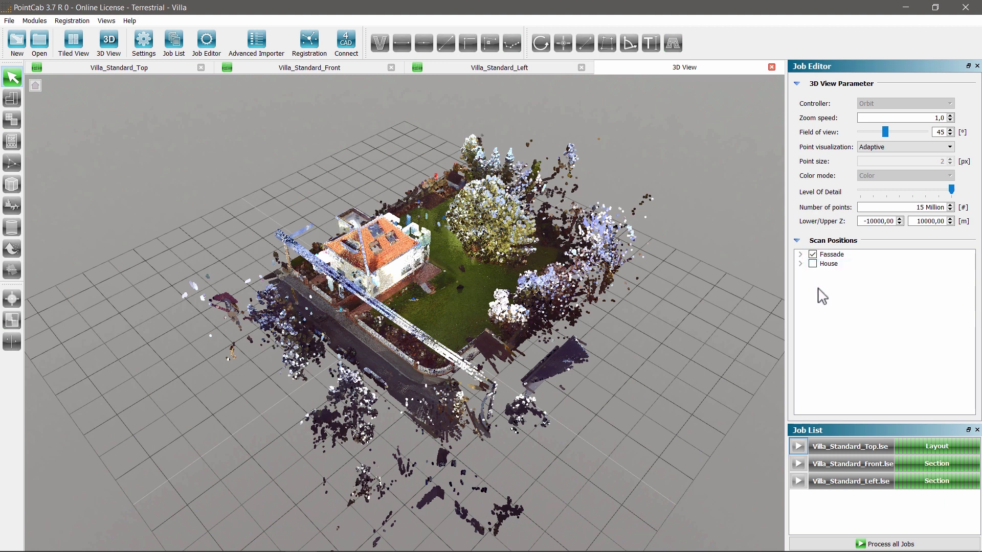
pyautogui.moveTo(456, 361); pyautogui.dragTo(431, 321)
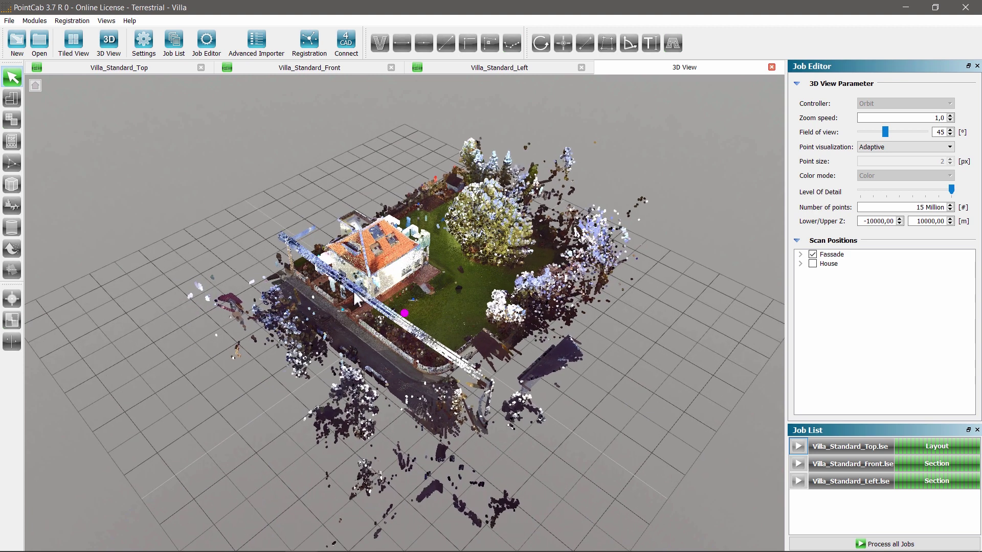
pyautogui.click(813, 255)
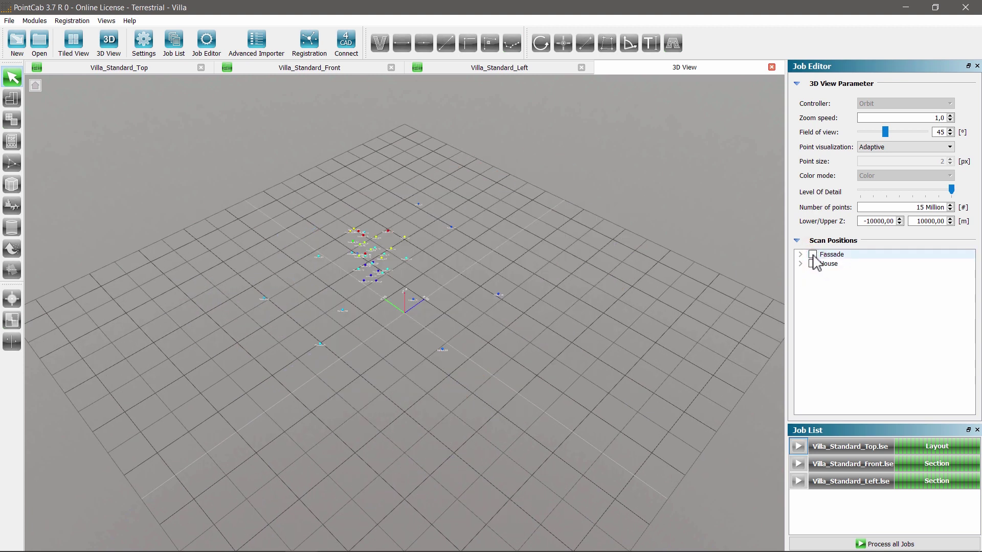
pyautogui.click(813, 264)
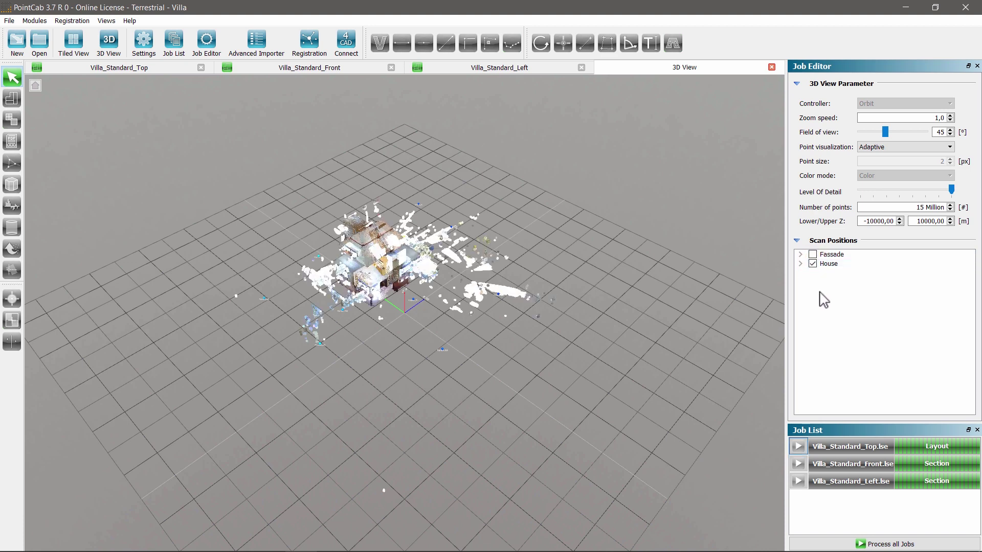
pyautogui.click(813, 254)
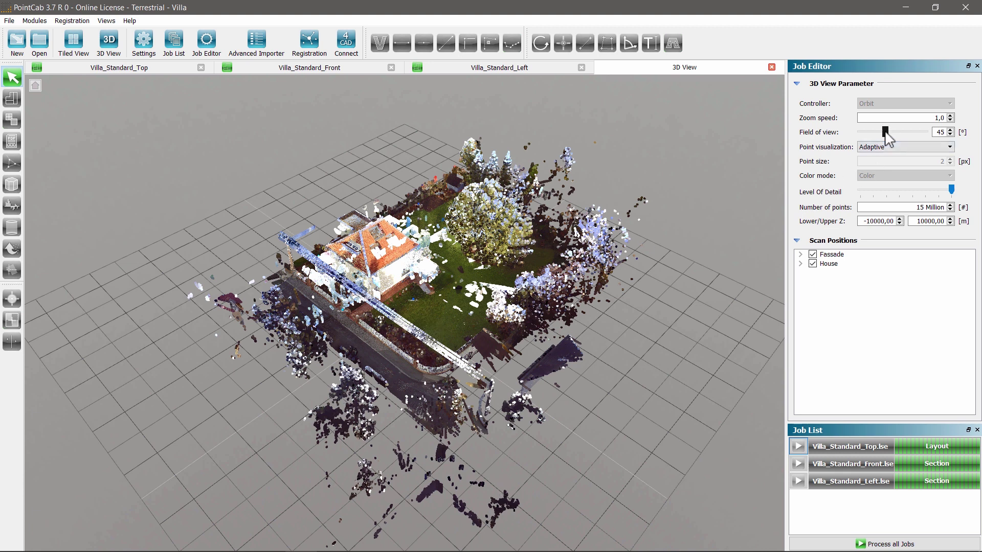
# Set field of view to 44°, try Fixed 10 px points, then return to Adaptive display
pyautogui.moveTo(887, 131)
pyautogui.mouseDown()
pyautogui.moveTo(911, 137)
pyautogui.moveTo(863, 141)
pyautogui.moveTo(886, 144)
pyautogui.moveTo(887, 132)
pyautogui.mouseUp()
pyautogui.click(904, 148)
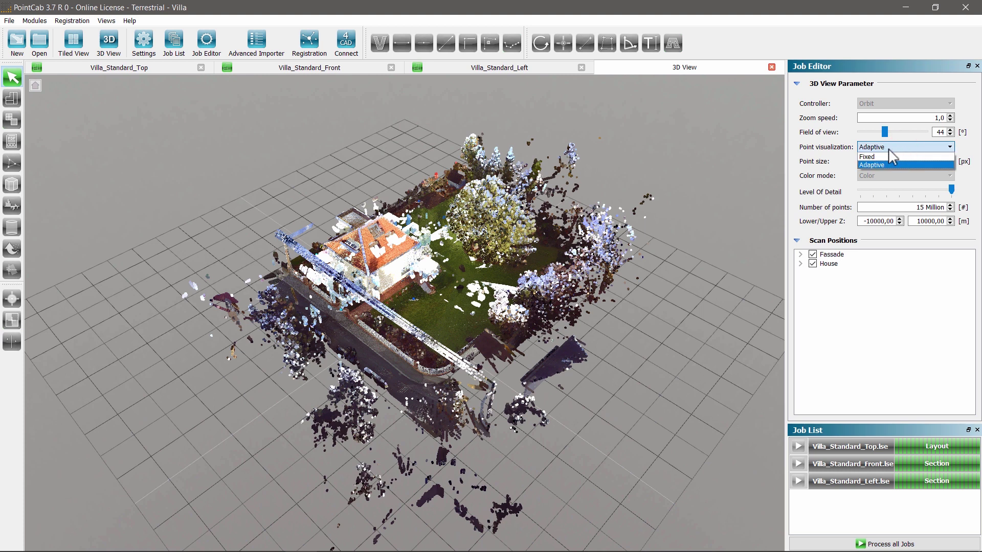
pyautogui.click(883, 157)
pyautogui.click(951, 159)
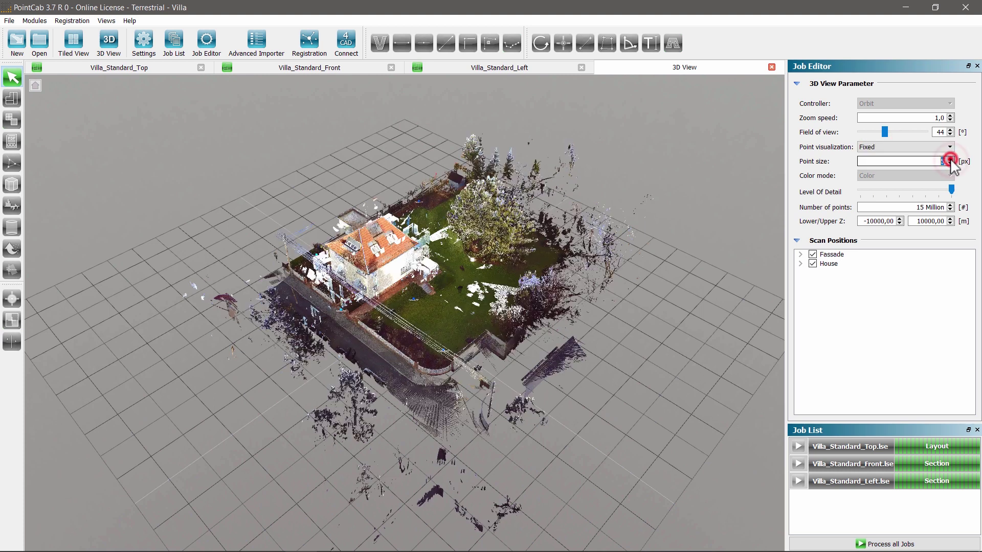
pyautogui.click(951, 160)
pyautogui.click(951, 160)
pyautogui.click(951, 161)
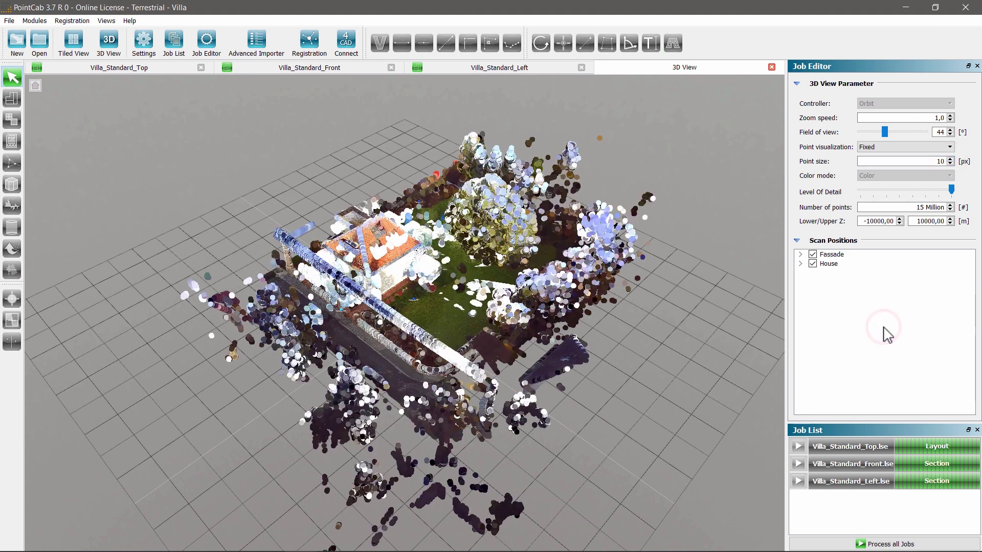
pyautogui.click(946, 147)
pyautogui.click(933, 163)
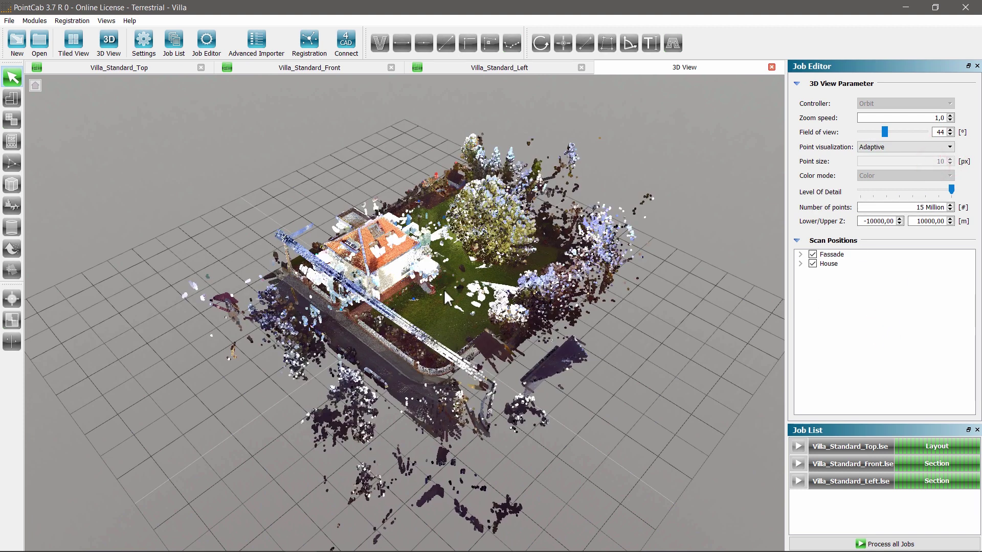
pyautogui.scroll(2, 444, 290)
pyautogui.scroll(2, 441, 306)
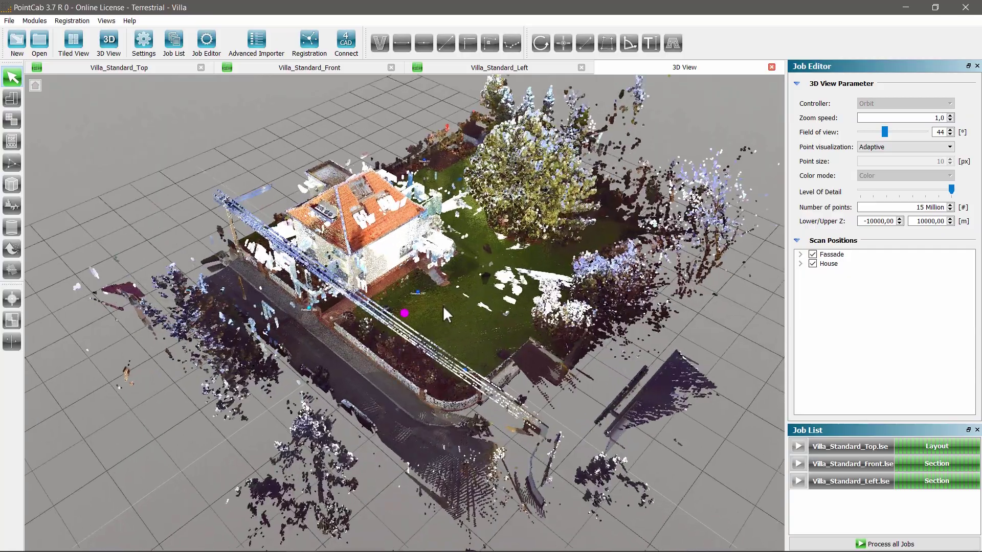
pyautogui.scroll(4, 443, 306)
pyautogui.scroll(2, 543, 286)
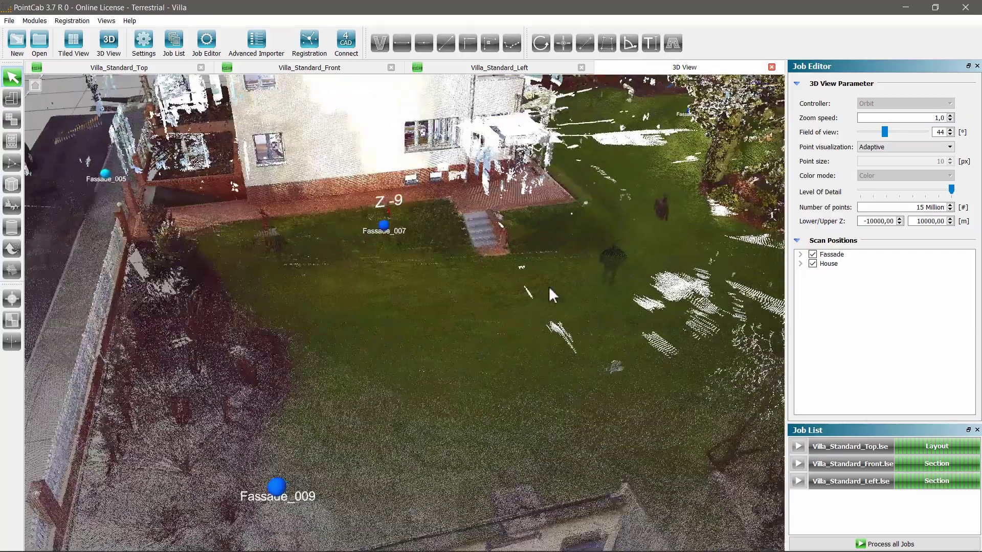
pyautogui.scroll(8, 549, 289)
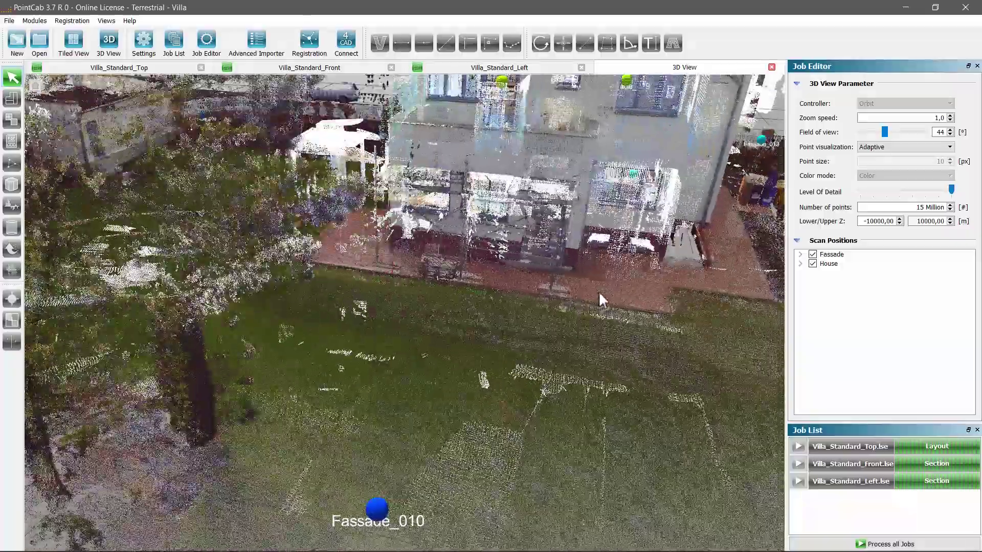
pyautogui.moveTo(600, 299); pyautogui.dragTo(582, 313)
pyautogui.scroll(-10, 504, 358)
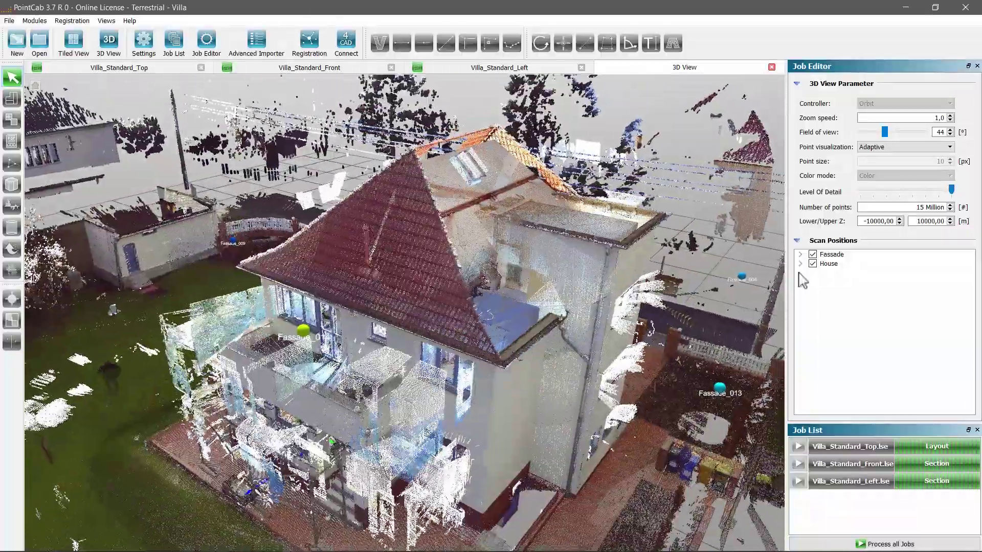
pyautogui.click(813, 254)
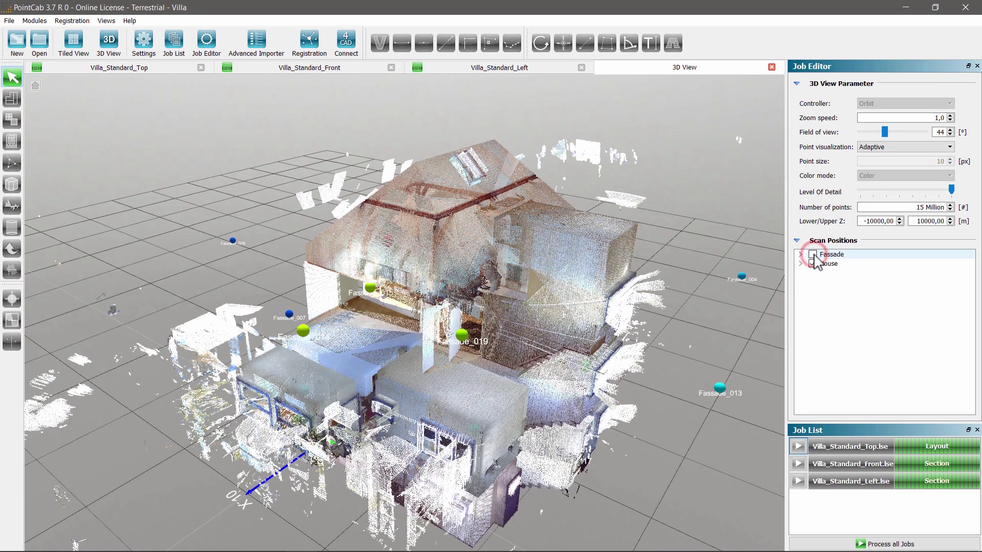
pyautogui.click(801, 264)
pyautogui.scroll(-2, 803, 259)
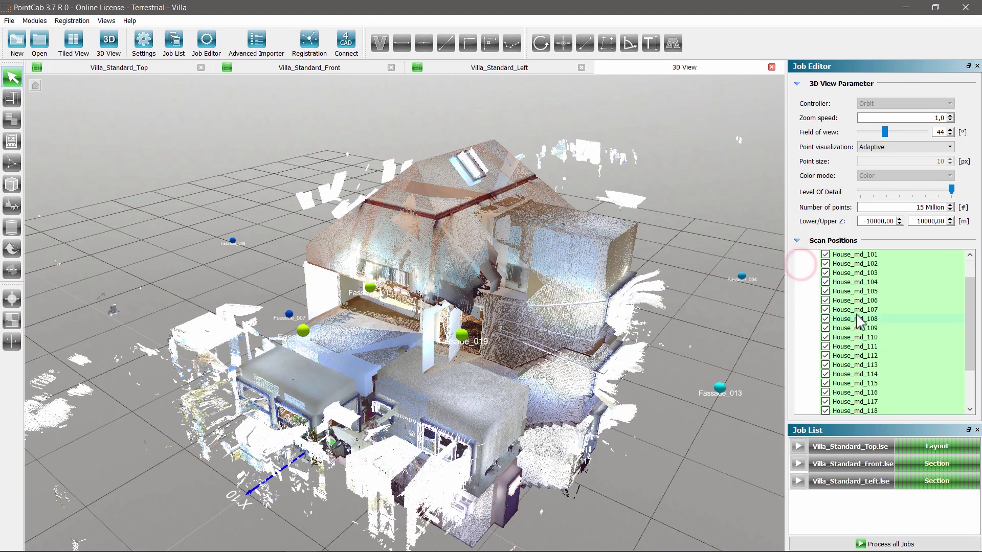
pyautogui.click(826, 319)
pyautogui.click(826, 327)
pyautogui.click(826, 328)
pyautogui.click(826, 318)
pyautogui.click(826, 309)
pyautogui.click(826, 300)
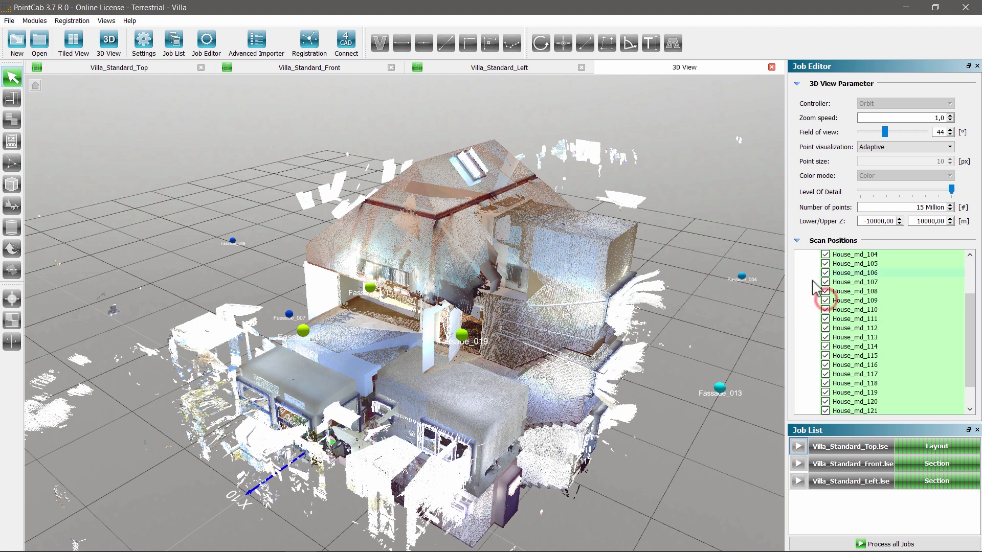
pyautogui.click(800, 263)
pyautogui.click(813, 254)
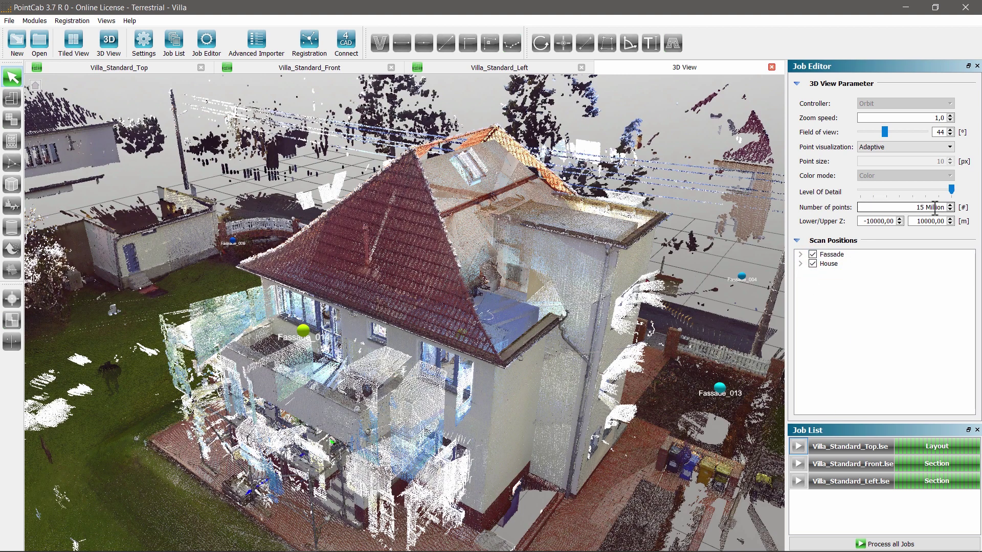
pyautogui.moveTo(951, 190)
pyautogui.mouseDown()
pyautogui.moveTo(890, 194)
pyautogui.moveTo(962, 194)
pyautogui.mouseUp()
# Orbit to look over the garden and set the Z limits to 0–10 m
pyautogui.scroll(-5, 482, 386)
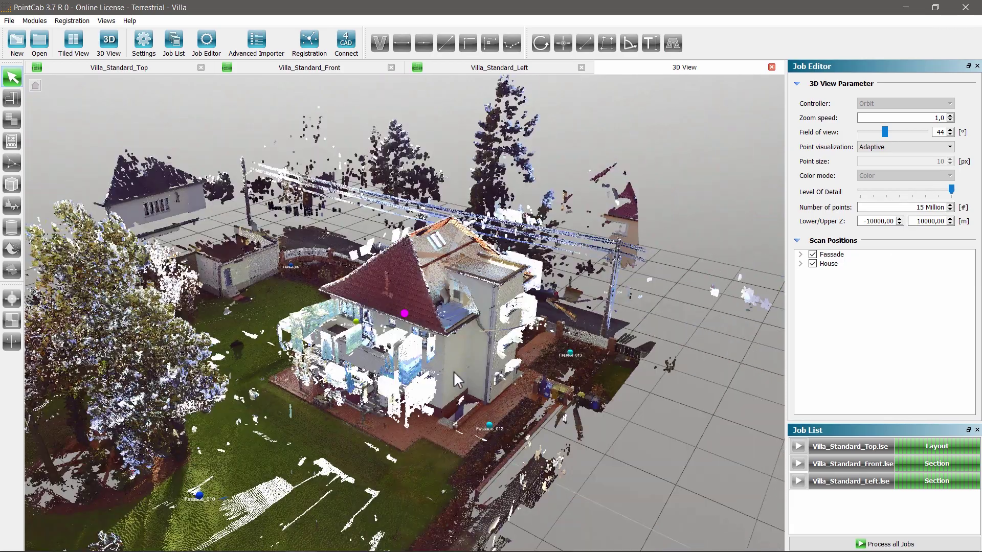
pyautogui.moveTo(453, 371); pyautogui.dragTo(563, 333)
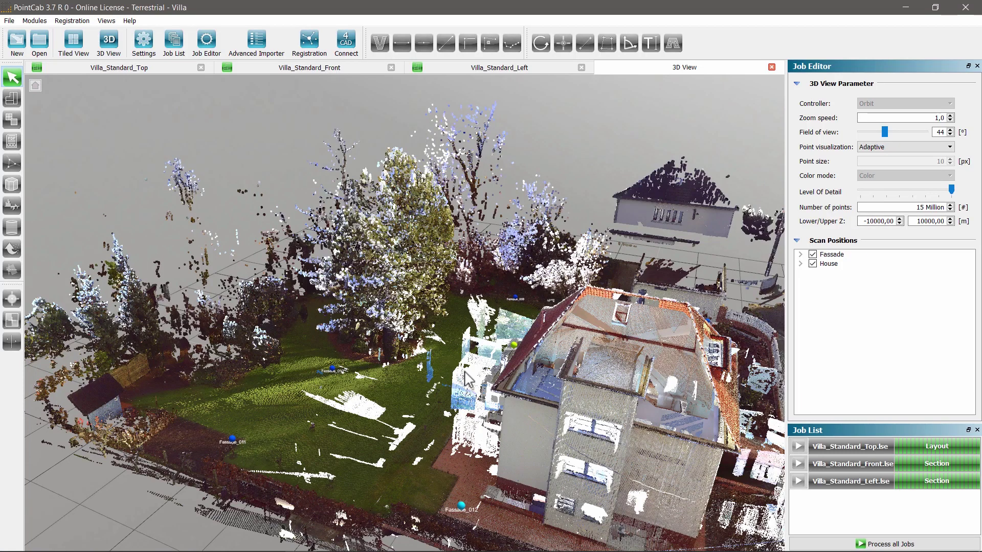
pyautogui.scroll(3, 541, 340)
pyautogui.doubleClick(864, 222)
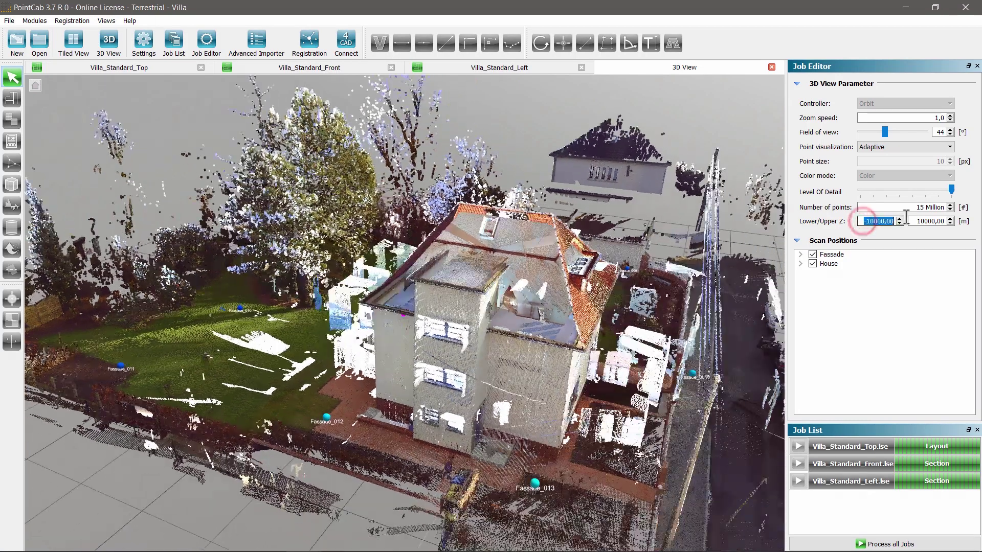
pyautogui.write('0')
pyautogui.press('Tab')
pyautogui.write('10')
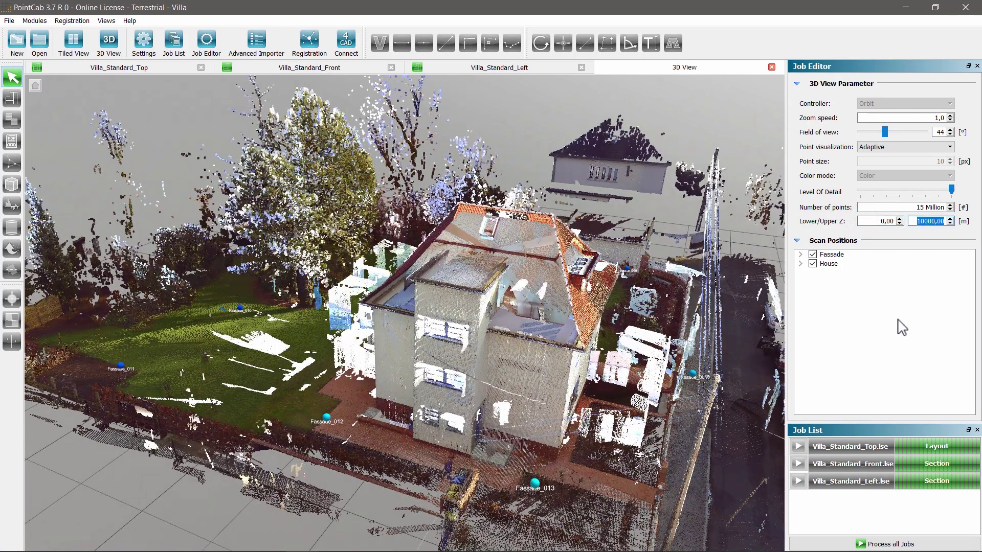
pyautogui.press('Return')
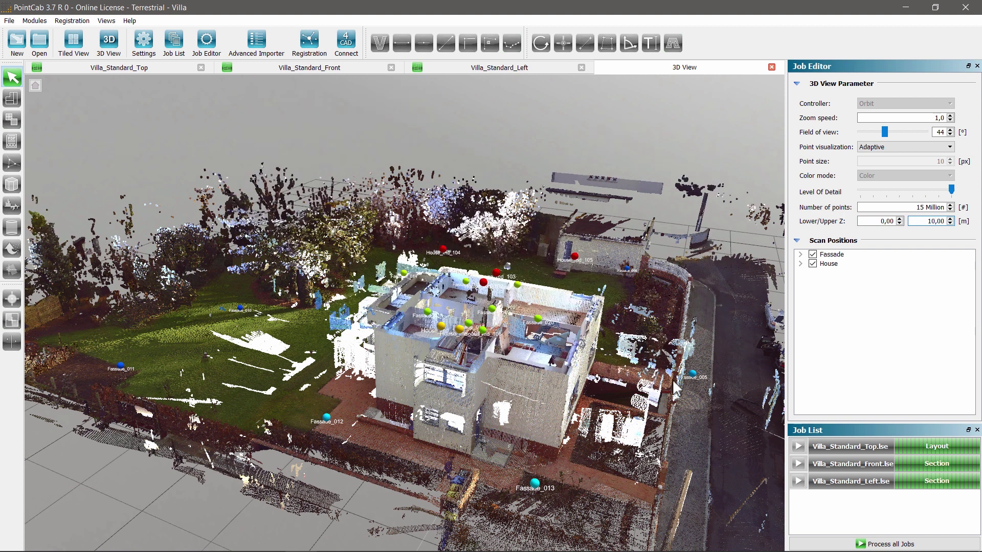
# Raise the lower Z limit through 5 and 9 to 9,90 m, then view the slice from above
pyautogui.doubleClick(884, 222)
pyautogui.write('5')
pyautogui.press('Return')
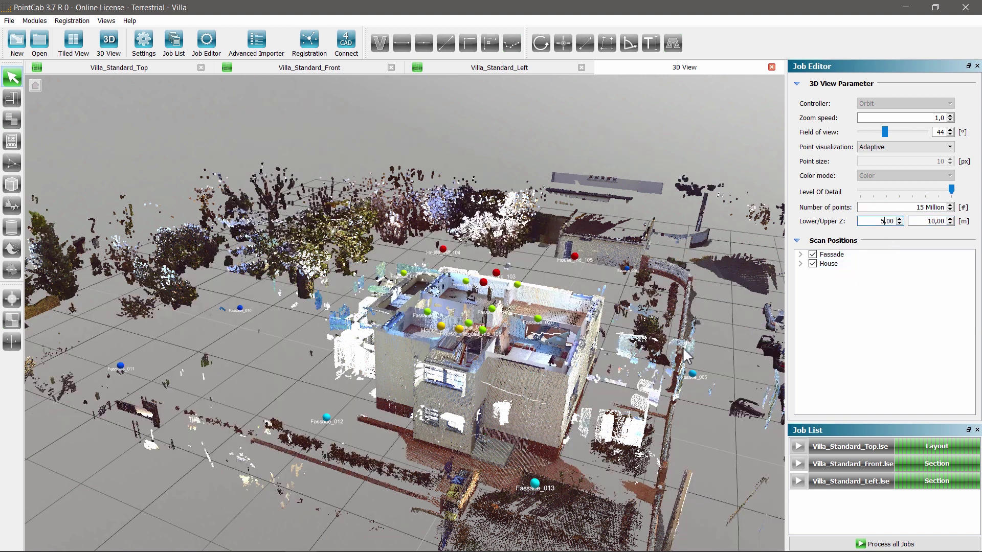
pyautogui.doubleClick(881, 223)
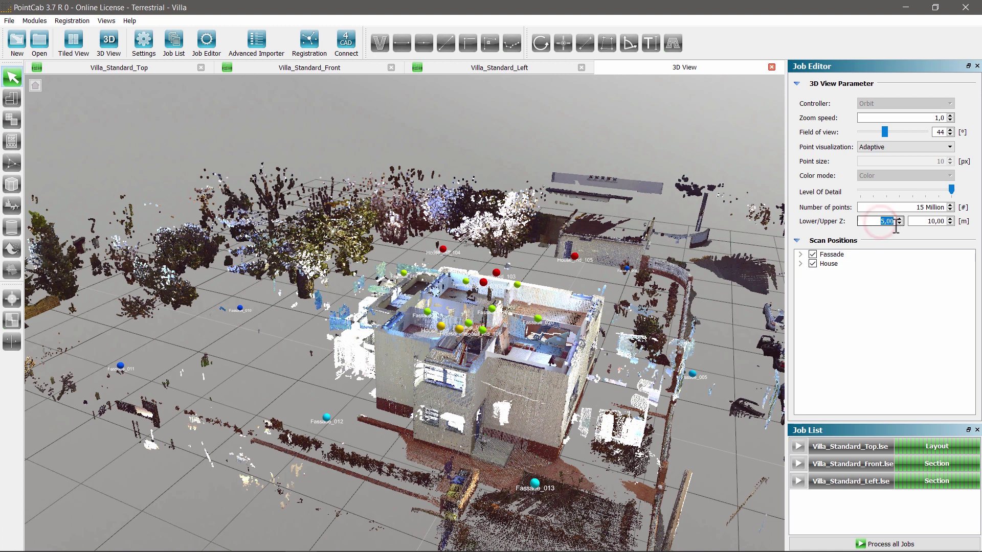
pyautogui.write('9')
pyautogui.press('Return')
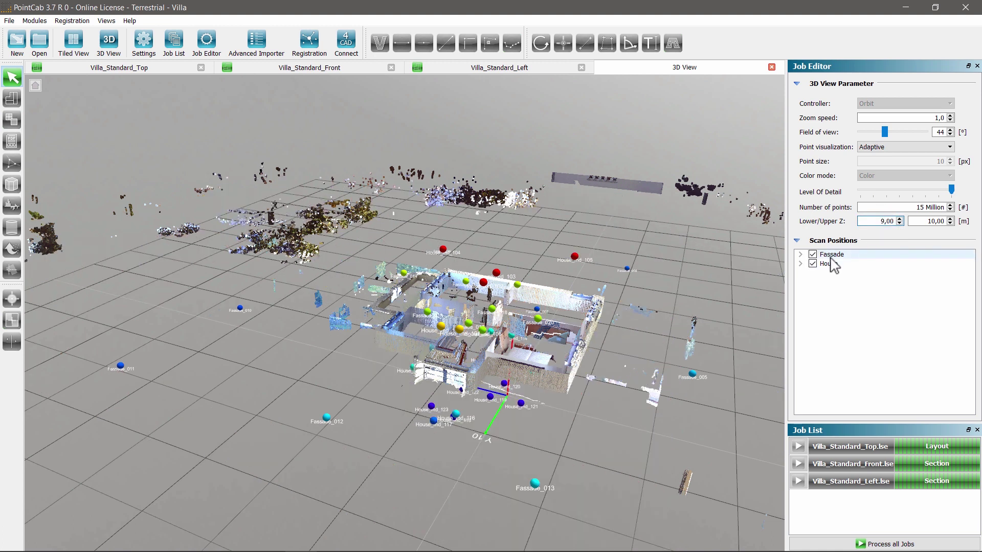
pyautogui.doubleClick(889, 221)
pyautogui.write('55')
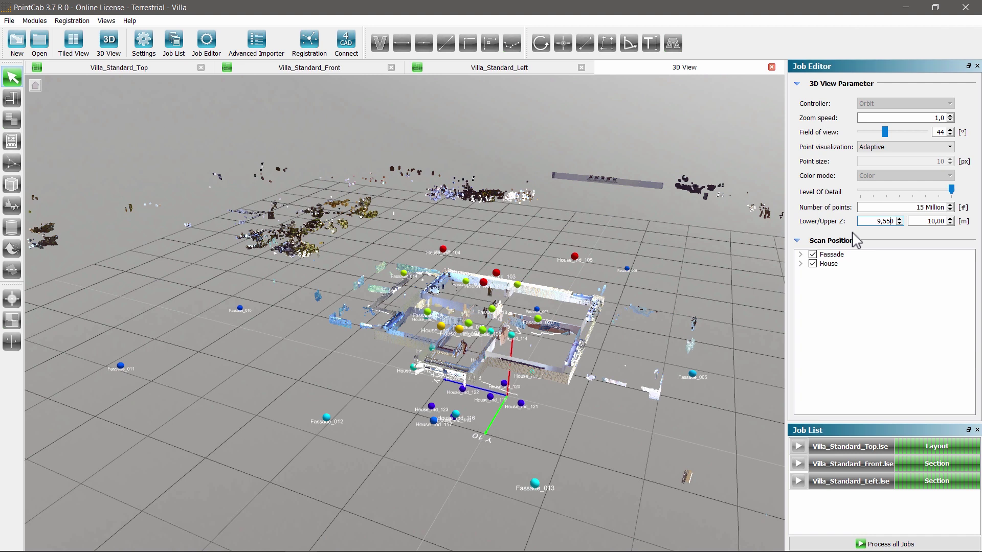
pyautogui.hotkey('ctrl', 'z')
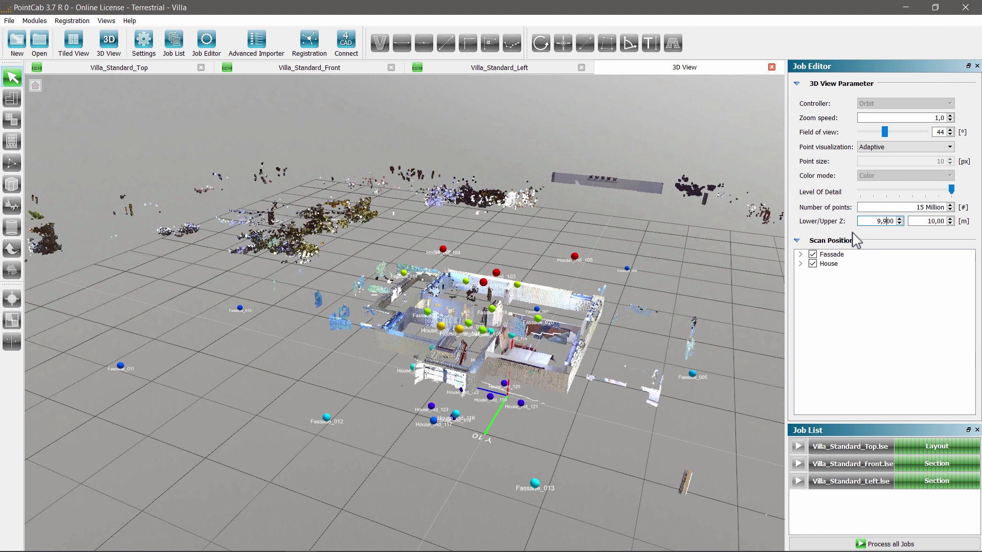
pyautogui.write('9')
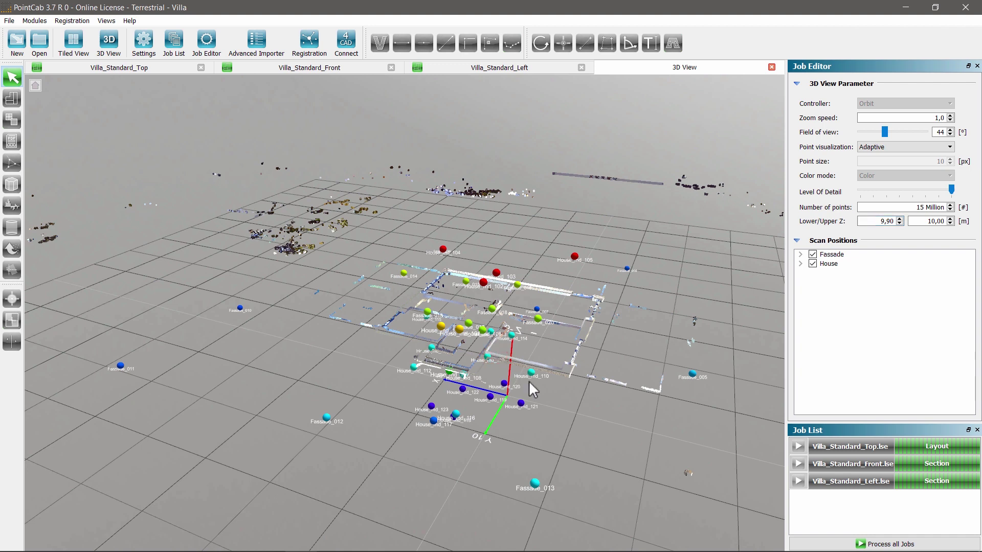
pyautogui.moveTo(530, 395); pyautogui.dragTo(418, 297)
pyautogui.scroll(5, 418, 298)
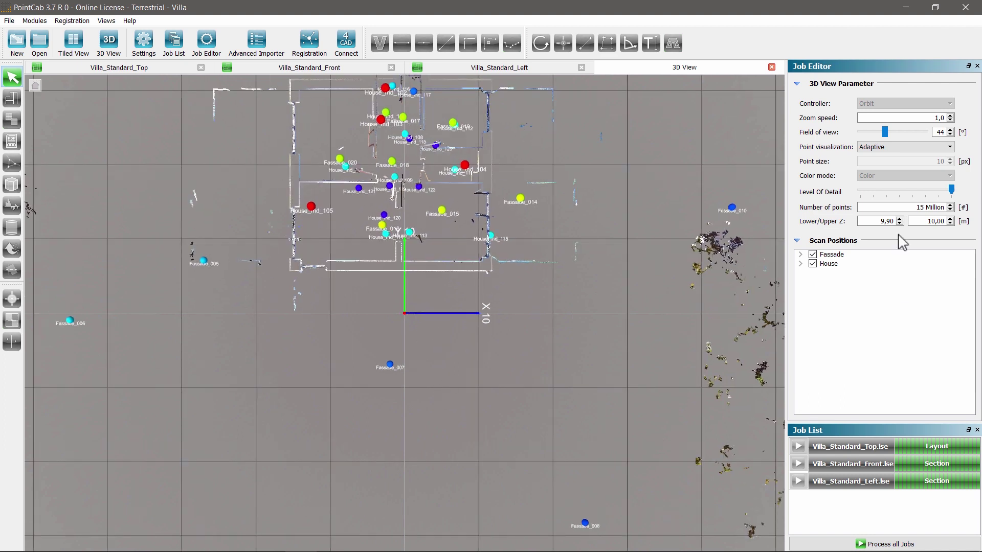
# Reset Lower Z to -10000 and Upper Z to 10000 m, then orbit to eye level
pyautogui.doubleClick(882, 220)
pyautogui.write('-10')
pyautogui.press('Return')
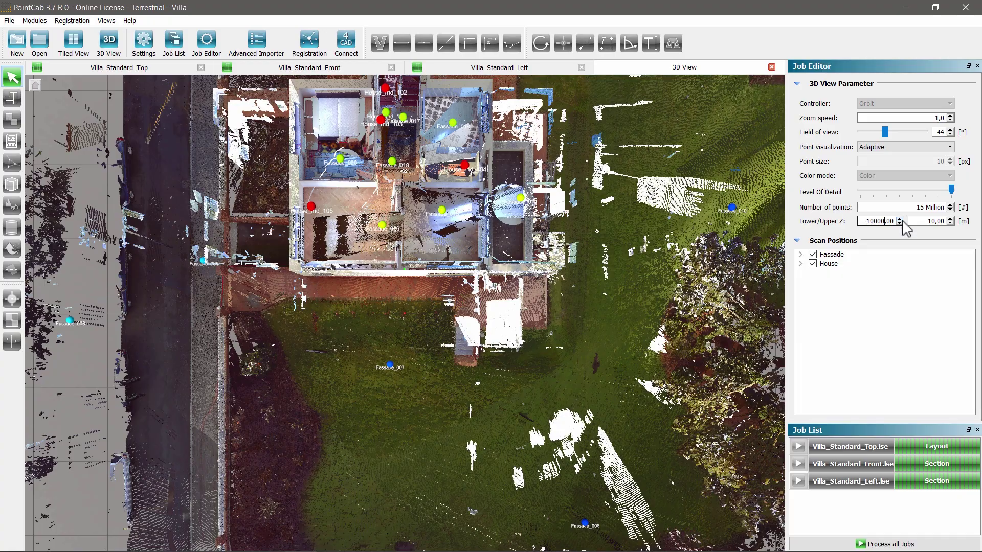
pyautogui.press('Tab')
pyautogui.write('10000')
pyautogui.press('Return')
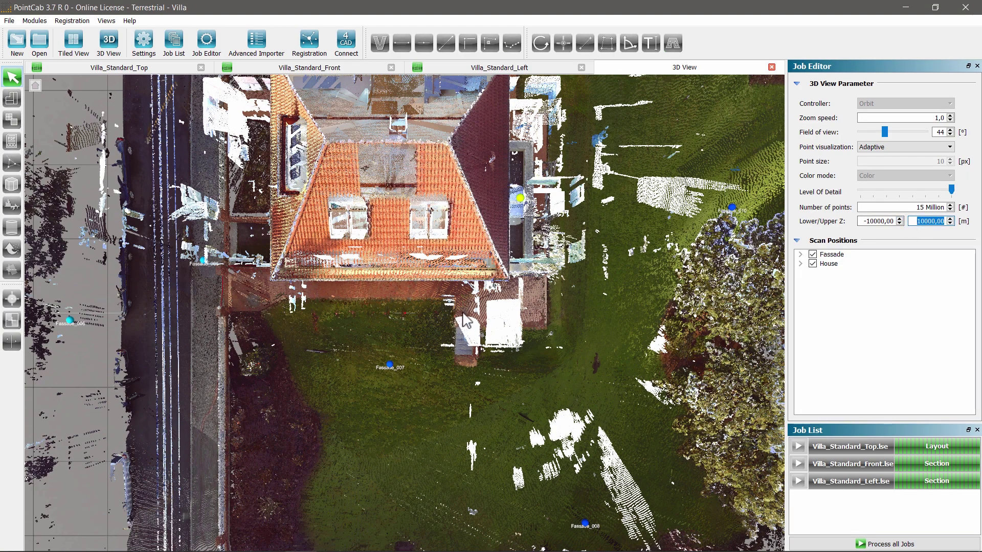
pyautogui.moveTo(466, 321)
pyautogui.mouseDown()
pyautogui.moveTo(450, 298)
pyautogui.moveTo(458, 304)
pyautogui.mouseUp()
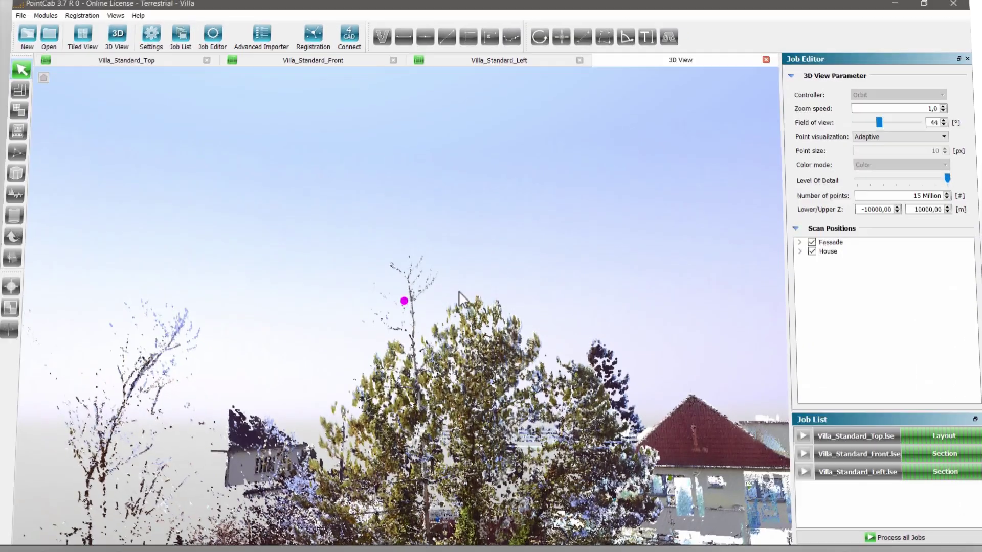
# Bring up Project Settings on its 3D View page
pyautogui.click(145, 45)
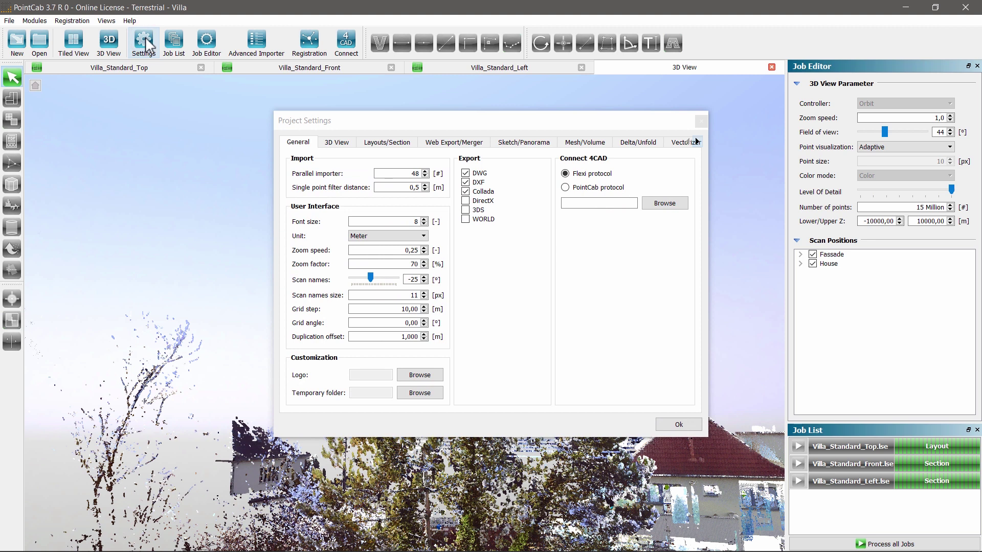
pyautogui.click(342, 144)
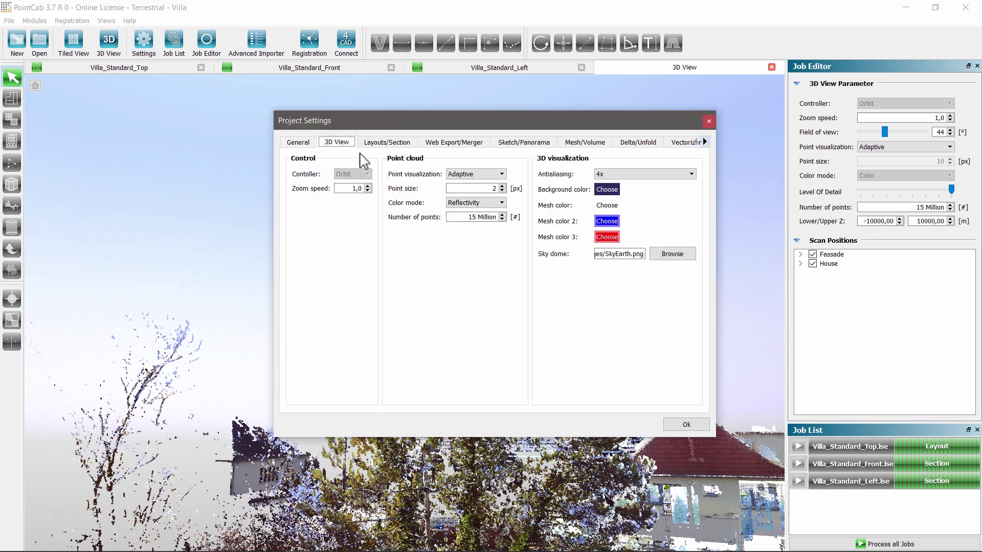
# Browse for a new sky dome image and select SkyDomeDesert.jpg instead of SkyDomeSunset
pyautogui.click(674, 255)
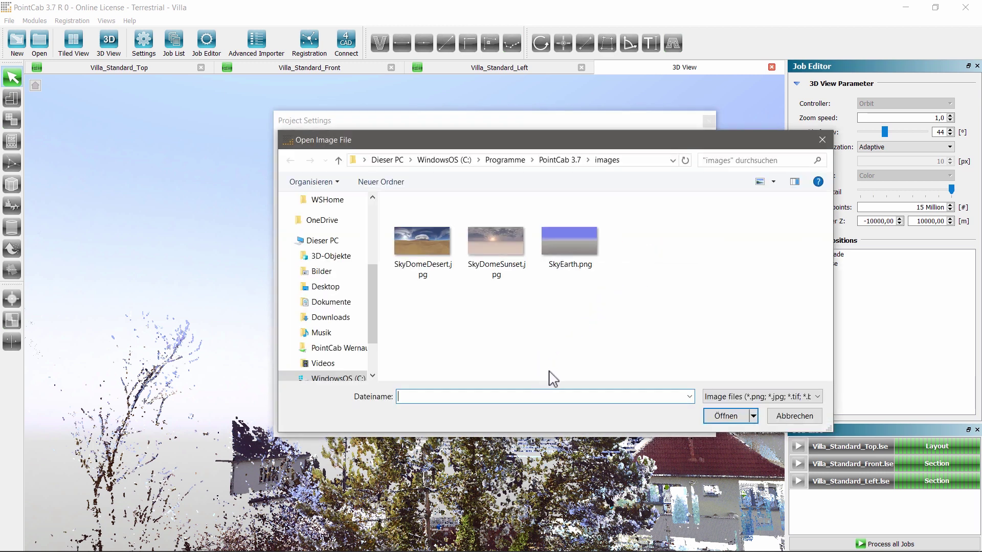
pyautogui.click(498, 244)
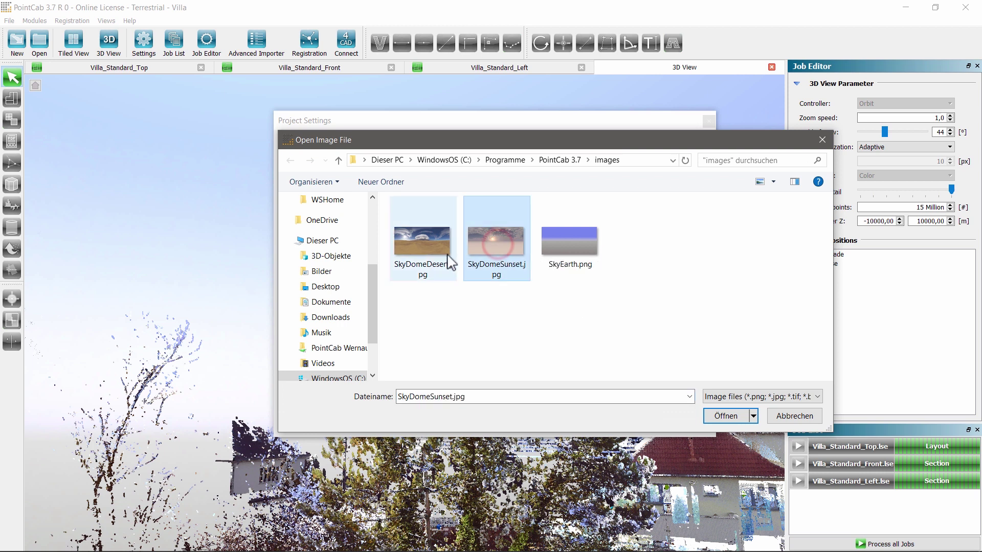
pyautogui.click(437, 244)
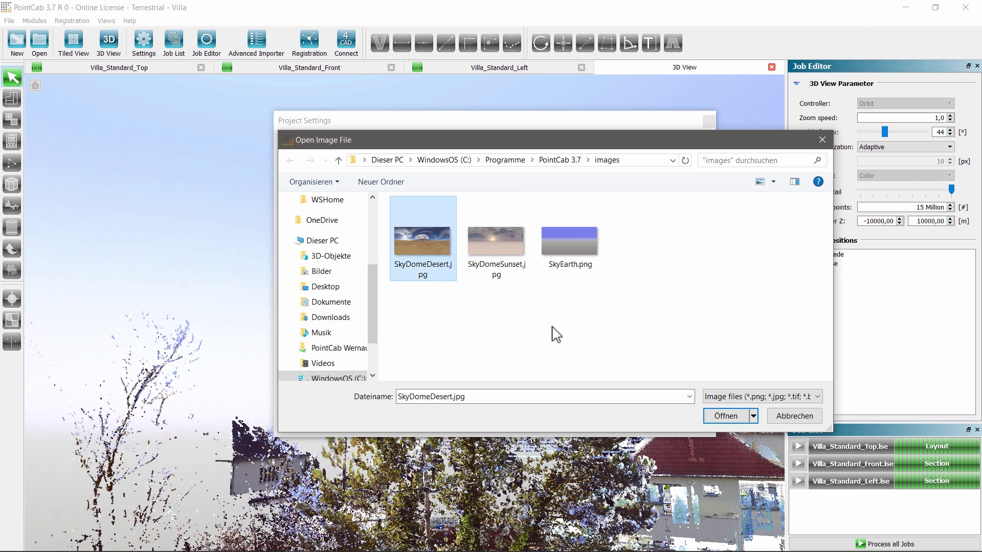